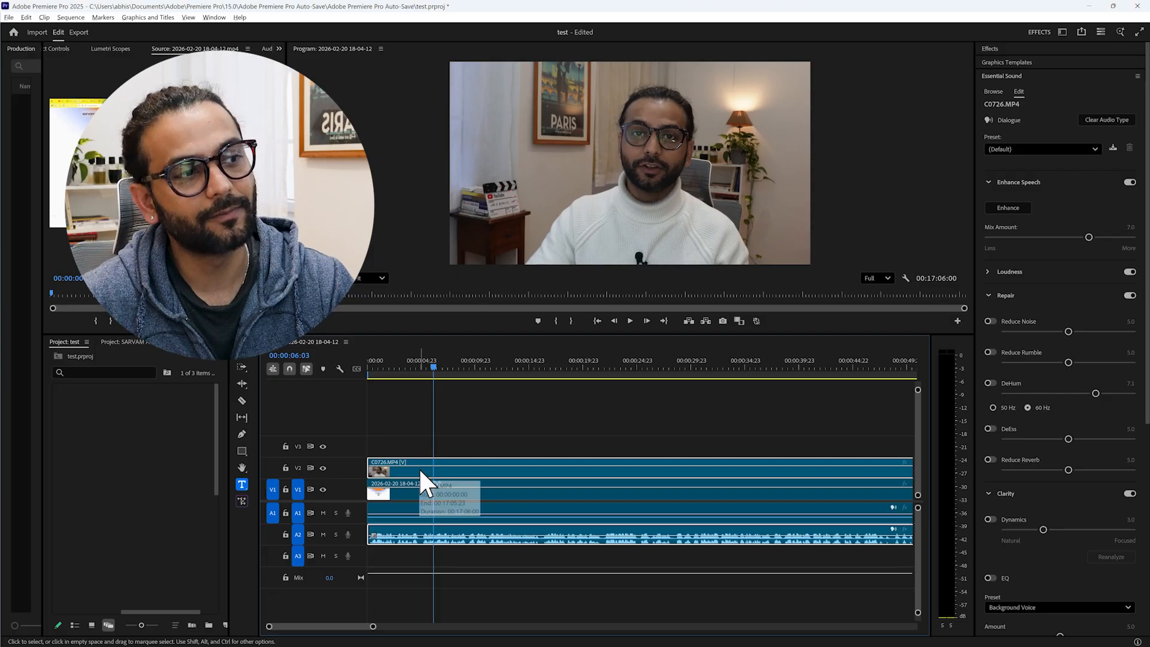
- Play the opening seconds of the sequence from near its start to hear the original audio
click(413, 494)
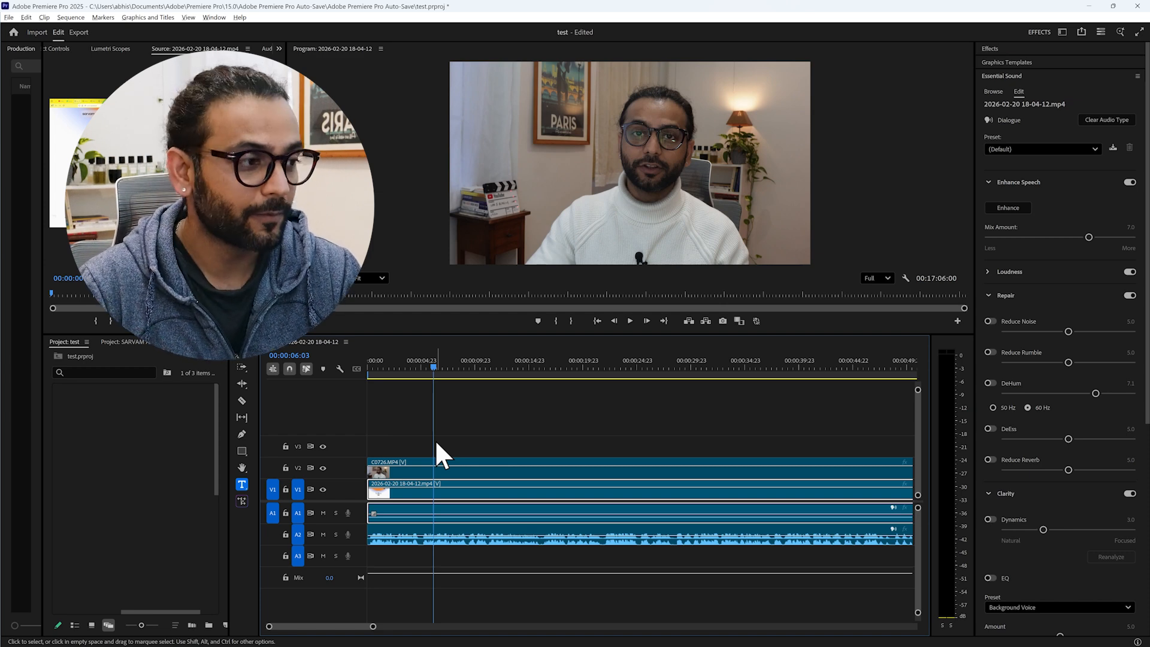
drag(436, 372, 373, 371)
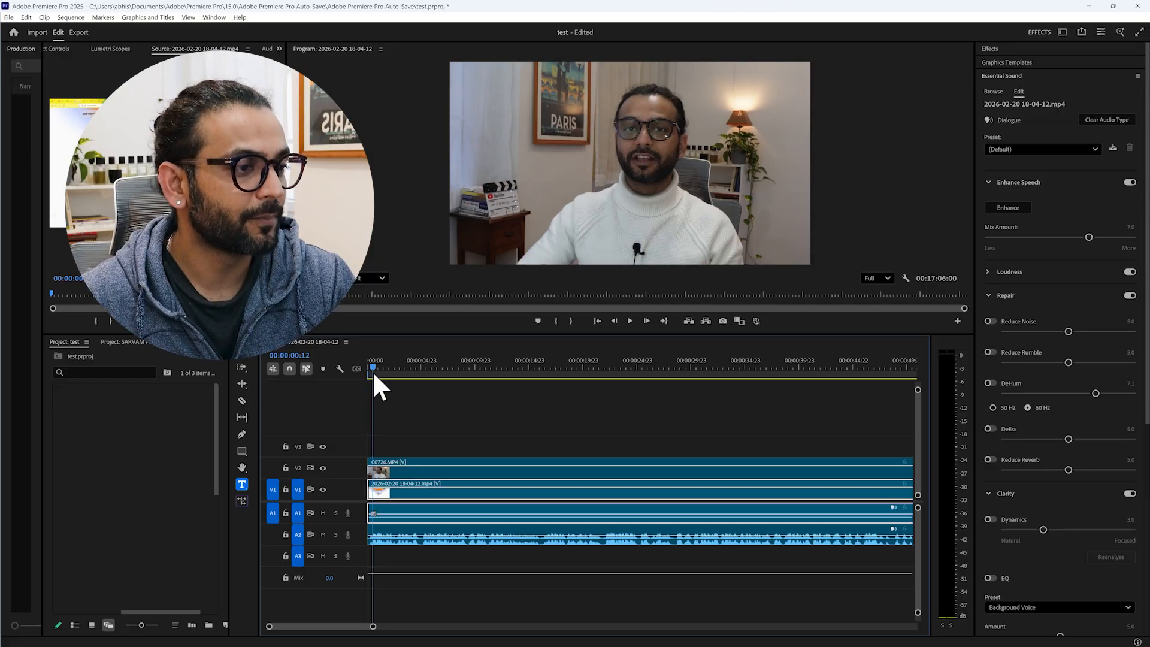
key(space)
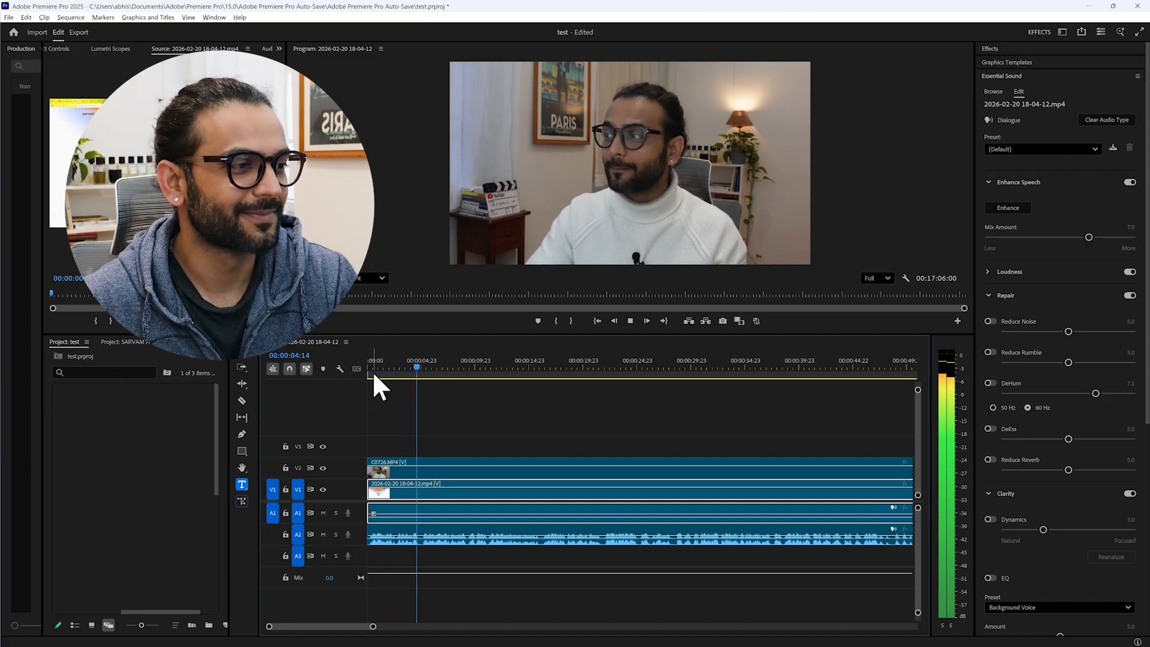
key(space)
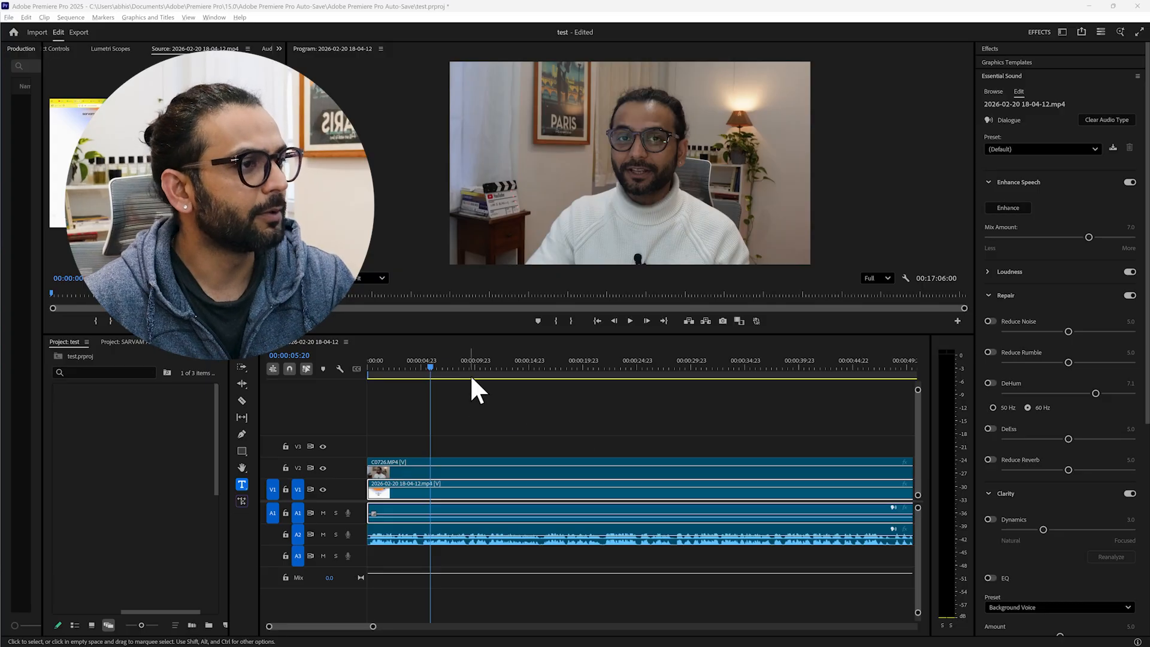
- Split the clips on all tracks at 00:00:11:04 and disable the portions after the cut
click(490, 366)
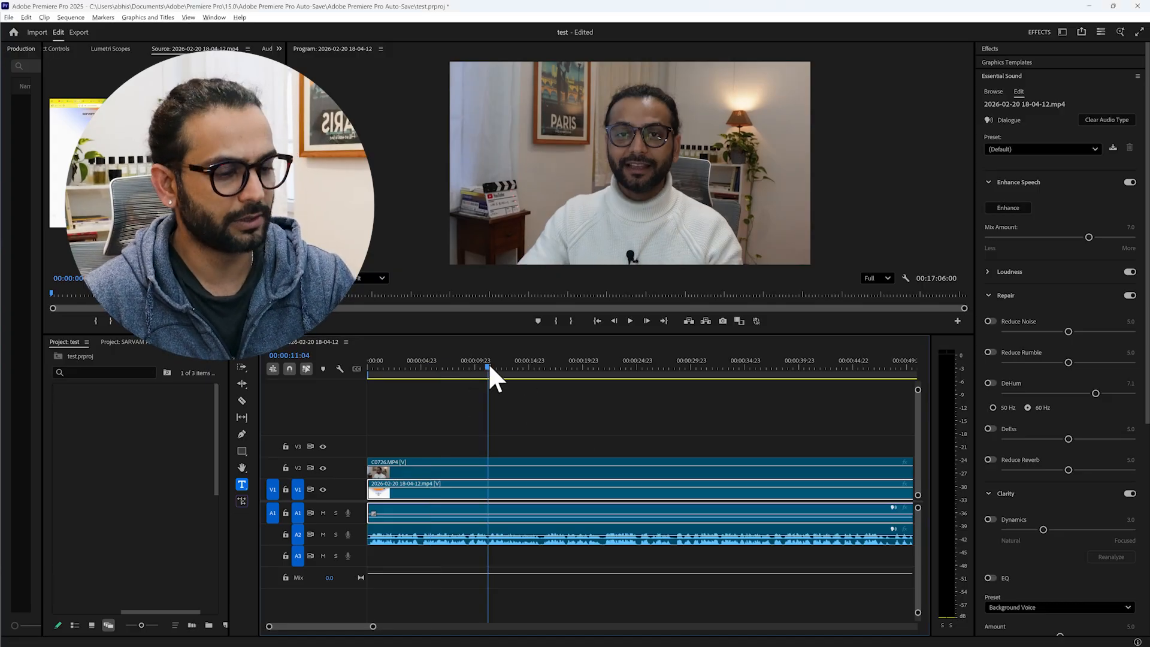
key(ctrl+shift+k)
right_click(567, 510)
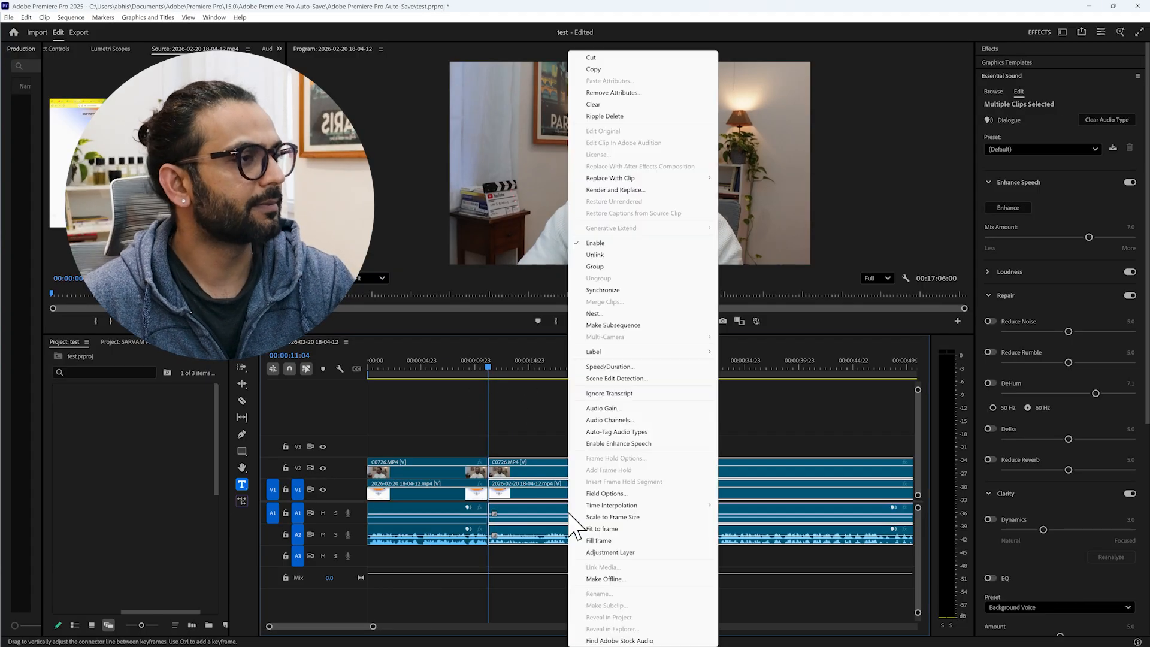
click(592, 242)
- Apply Enhance Speech to the audio of the first C0726.MP4 segment
click(424, 471)
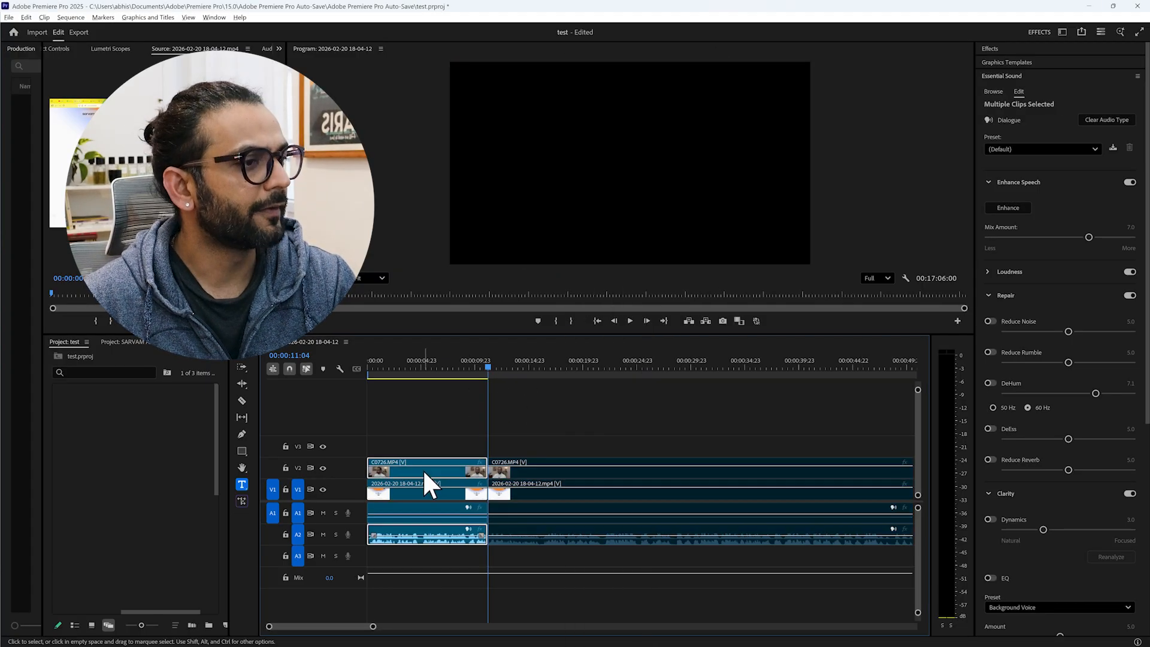
click(414, 496)
click(443, 362)
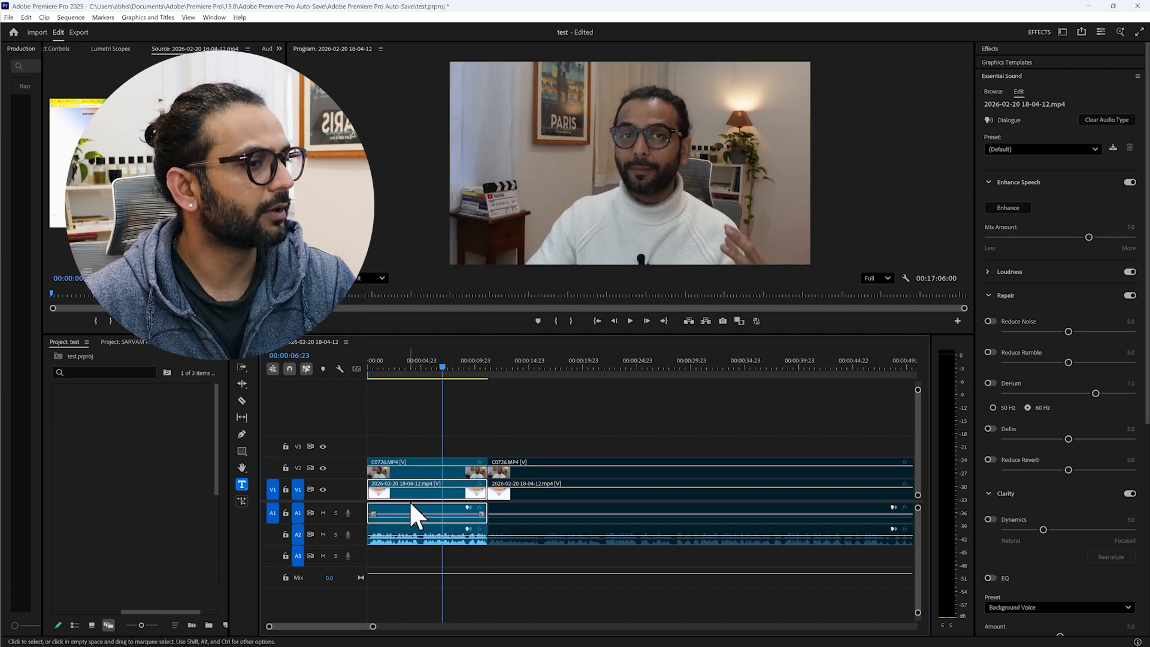
click(403, 529)
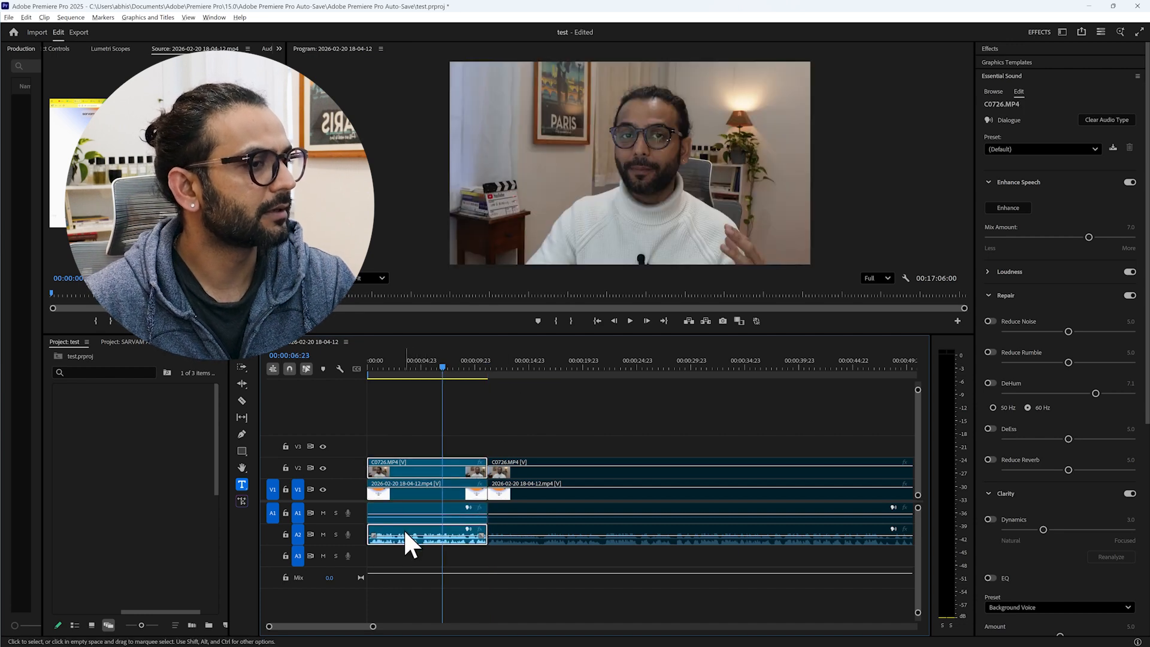
click(1004, 207)
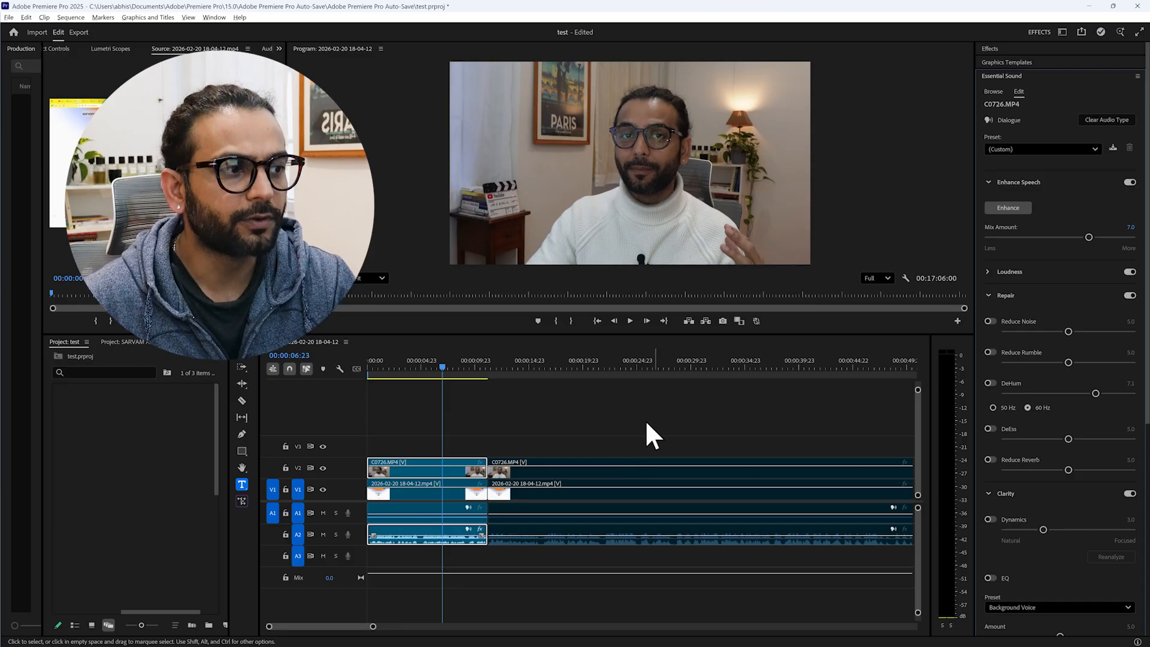
- Play the first segment from the start of the sequence to hear its enhanced speech, and clear the clip selection
drag(441, 366, 357, 382)
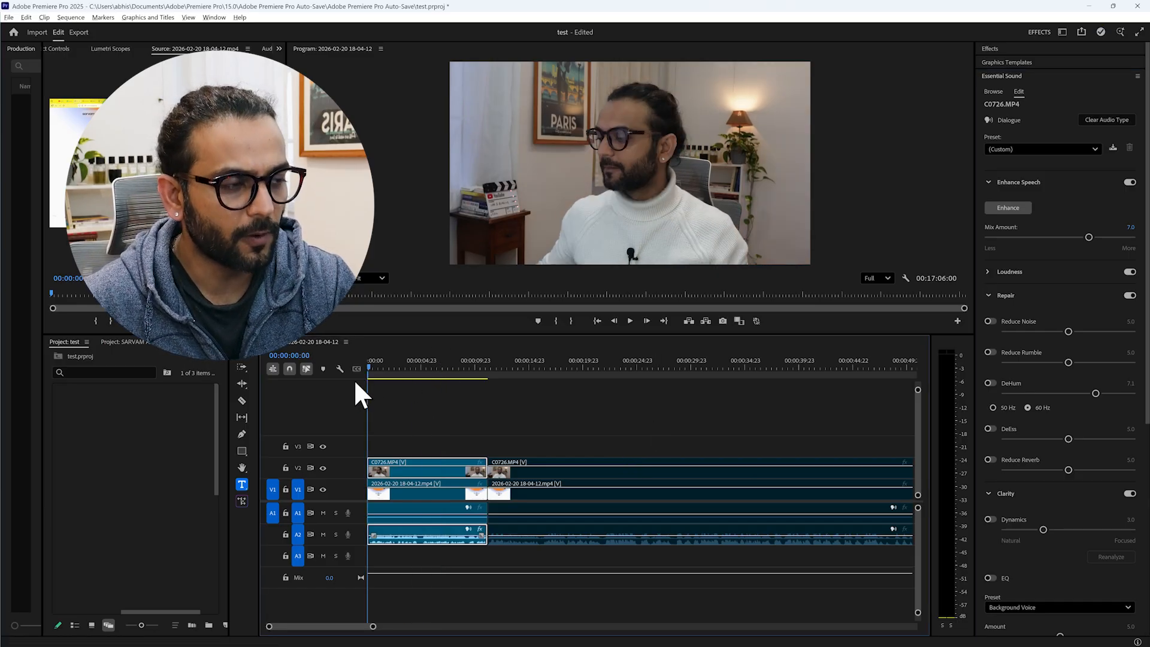
key(space)
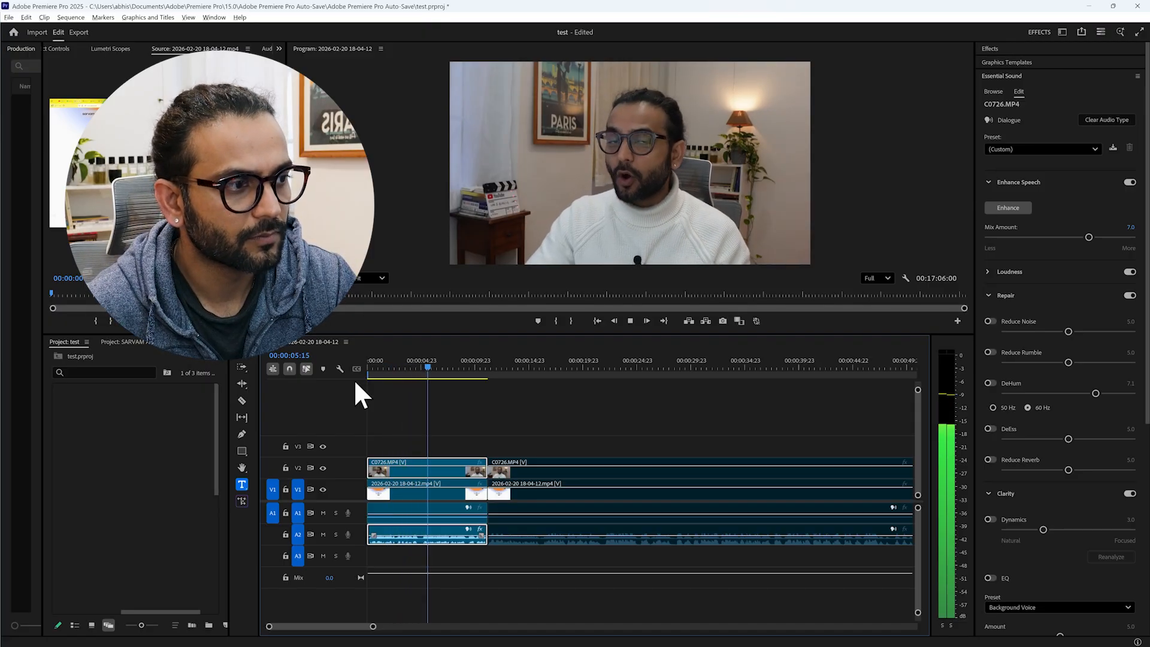
key(space)
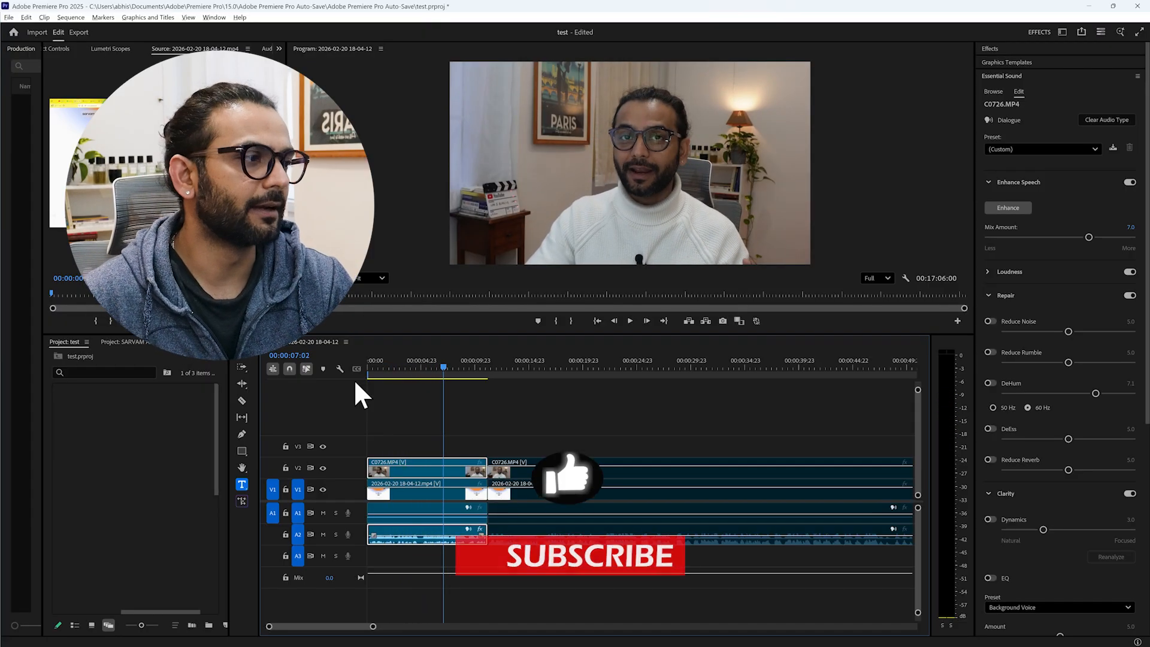
click(502, 429)
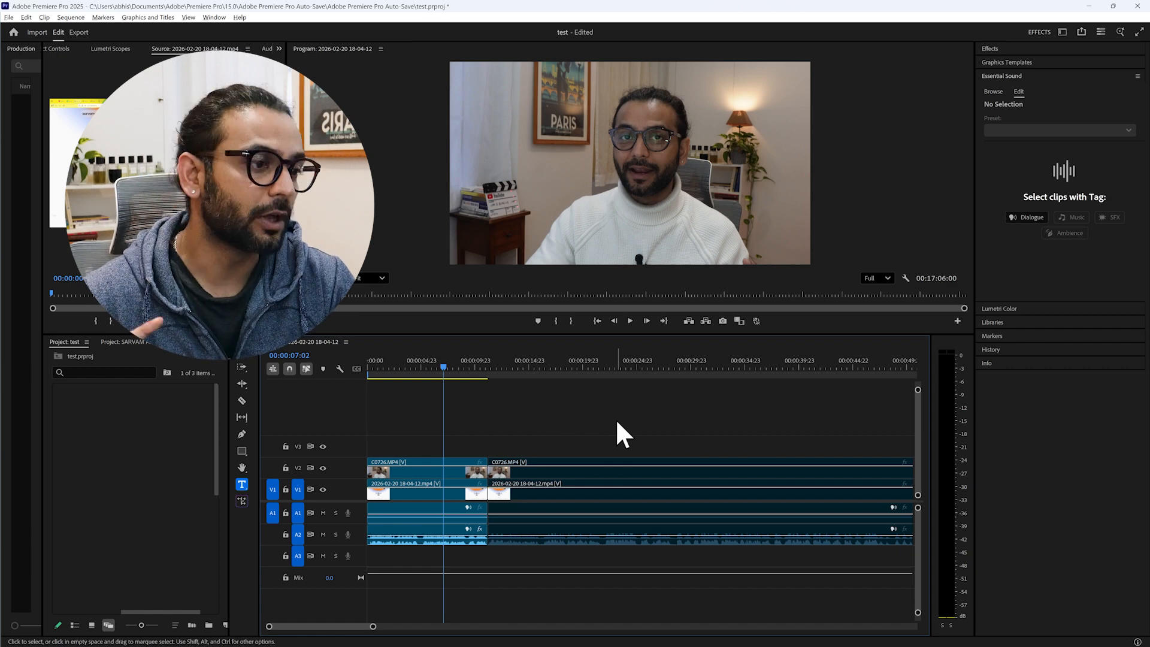
- Switch to Descript, dismiss the translations notice and return to the home screen
key(alt+Tab)
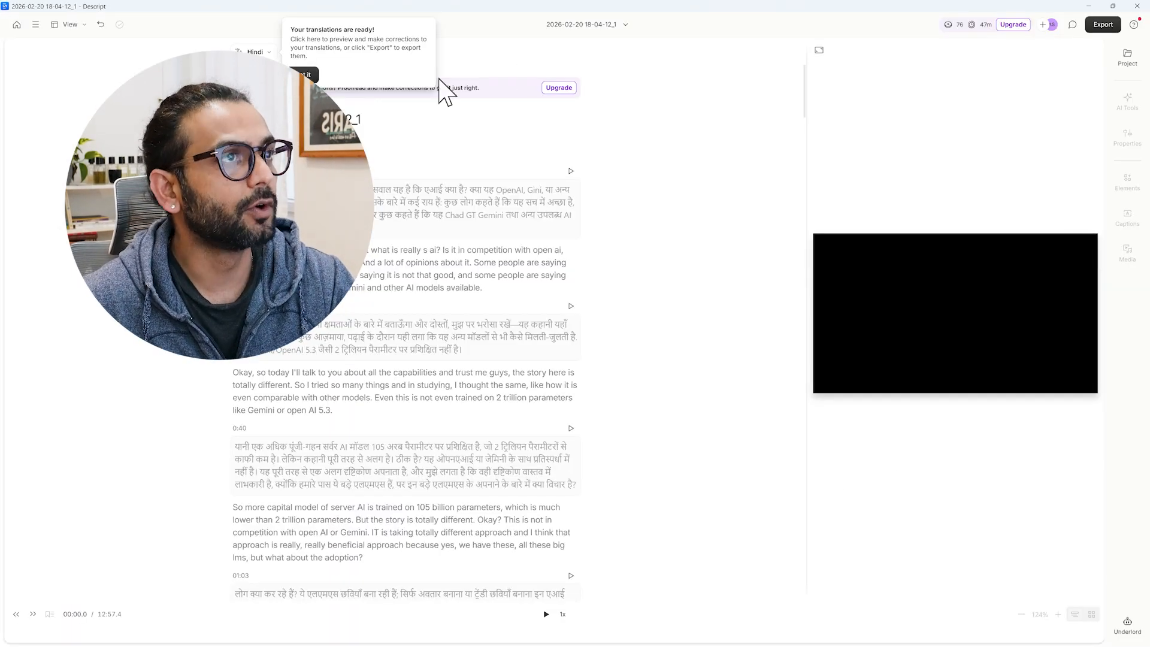
click(315, 74)
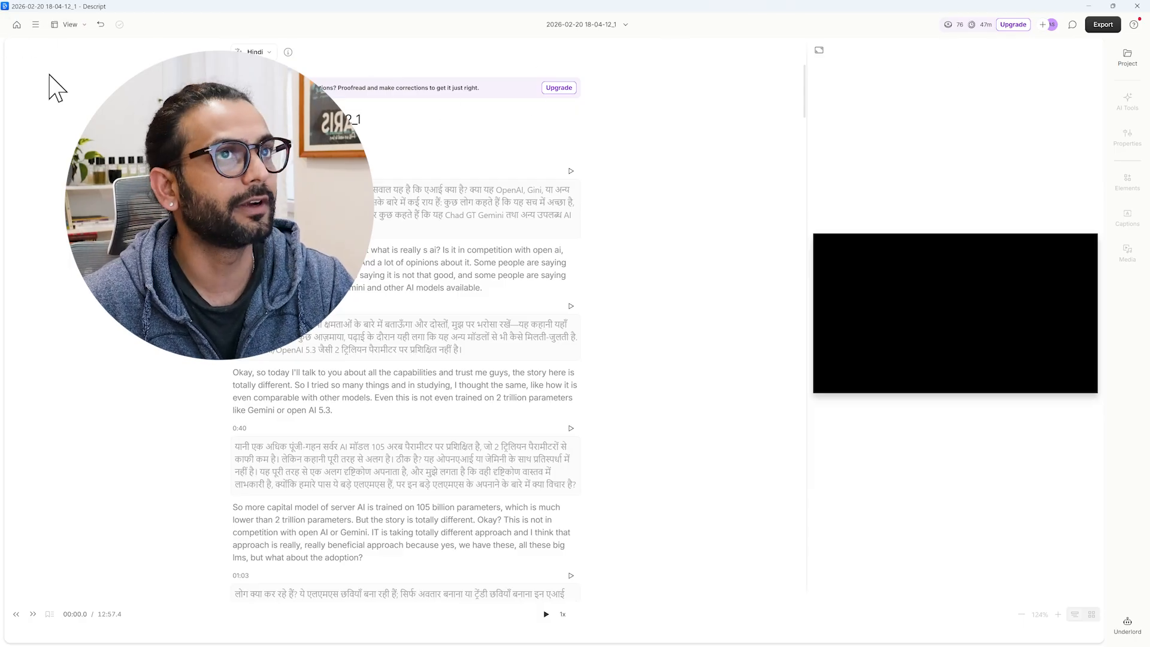
click(18, 25)
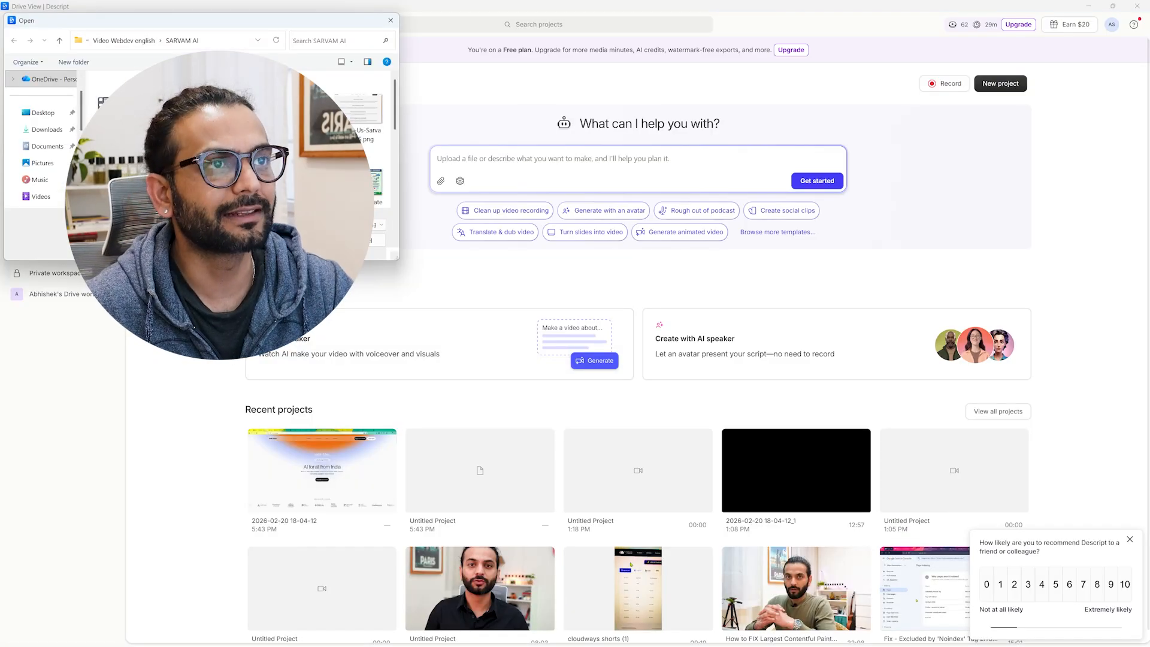
- Try to start a new Descript project with C0726.MP4 from the SARVAM AI folder, and dismiss the upgrade offer
scroll(239, 137, down, 1)
double_click(168, 156)
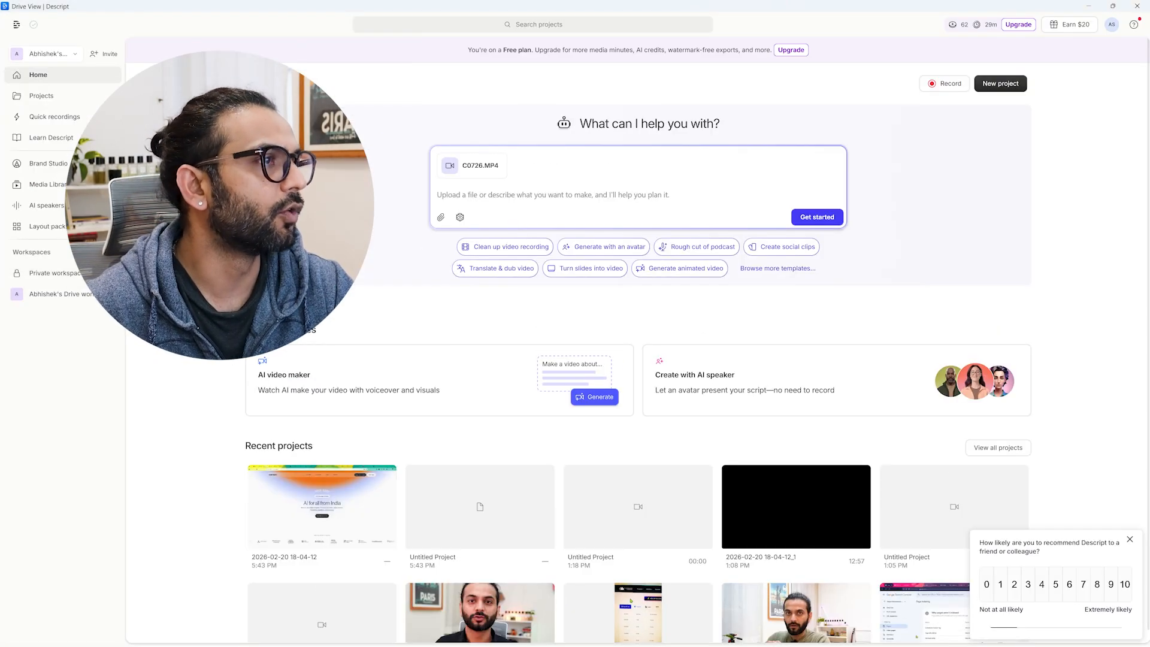
click(814, 220)
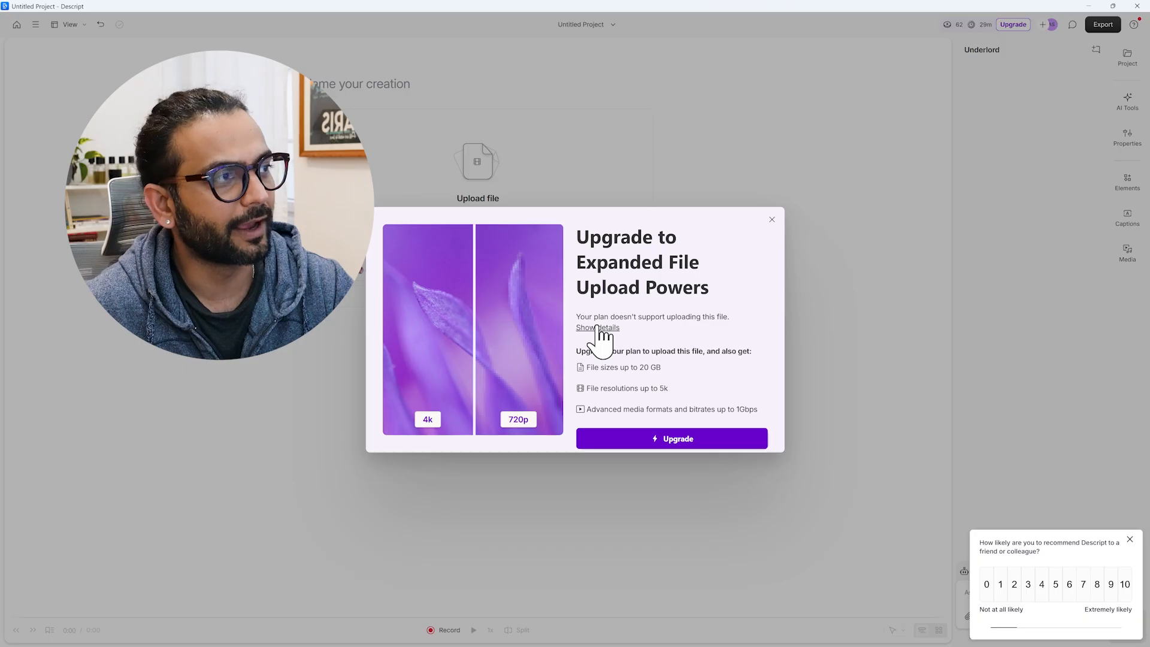
click(772, 219)
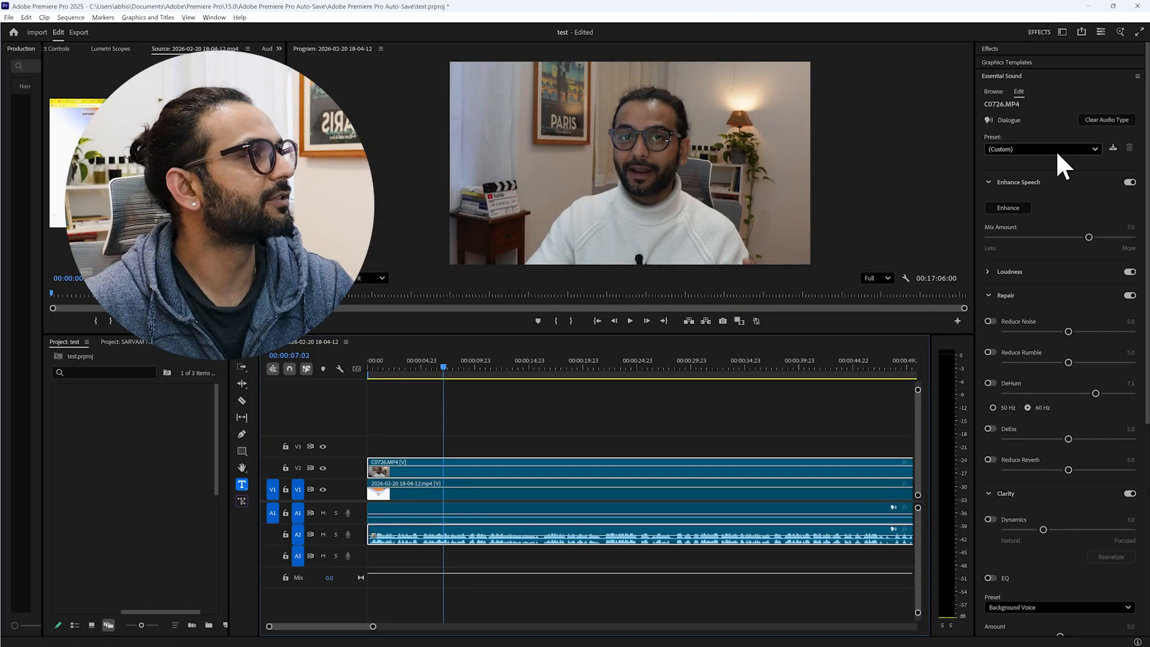
- Set the sequence's quick export preset to High Quality 480p SD Wide and close the quick export settings
click(1080, 33)
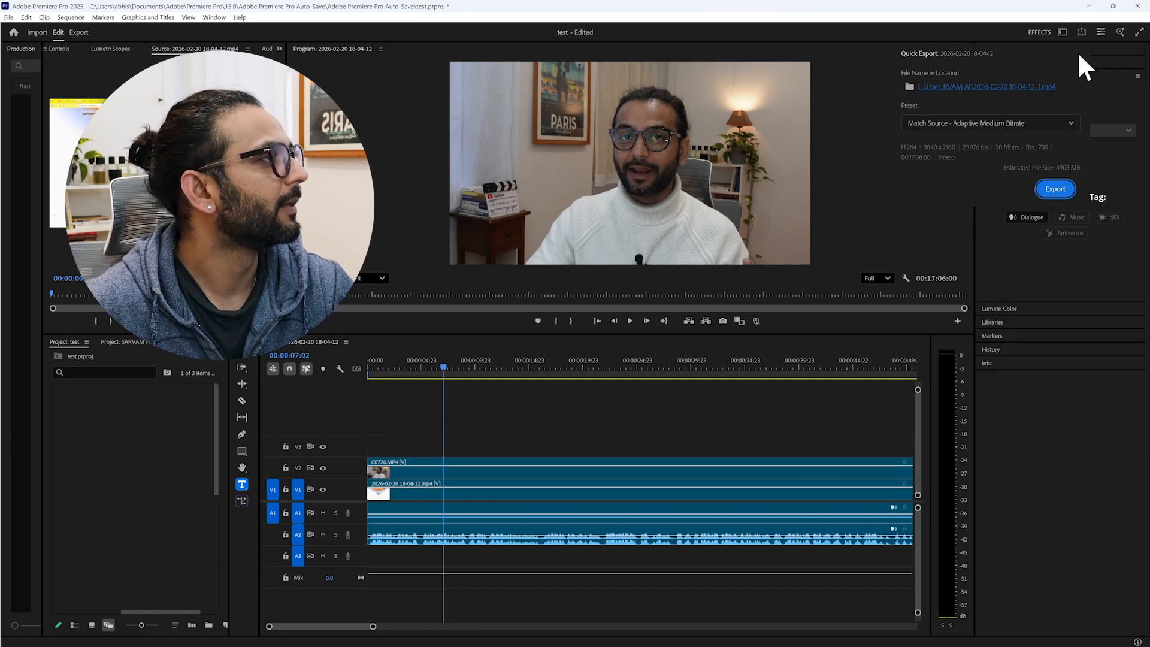
click(1049, 127)
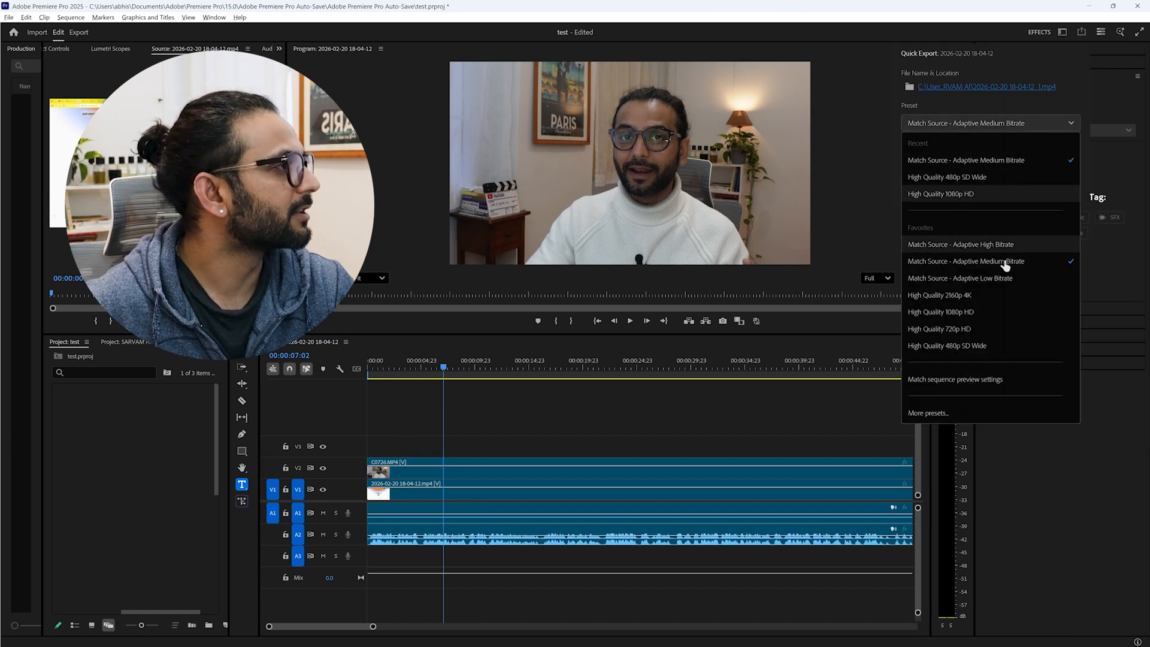
click(985, 347)
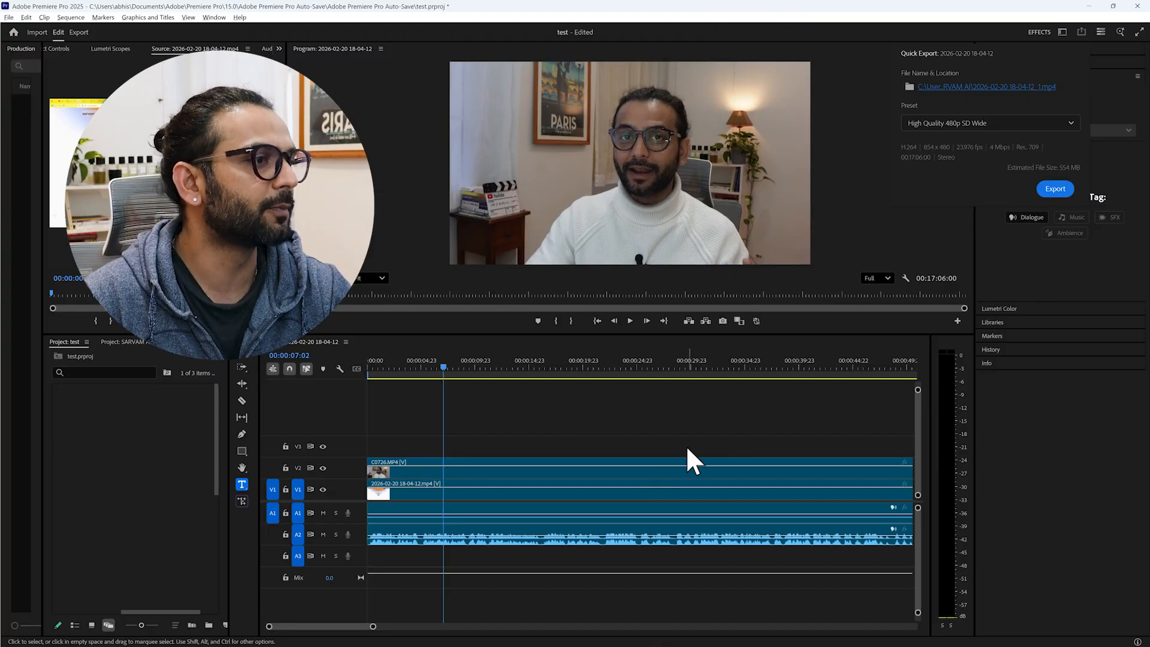
click(707, 432)
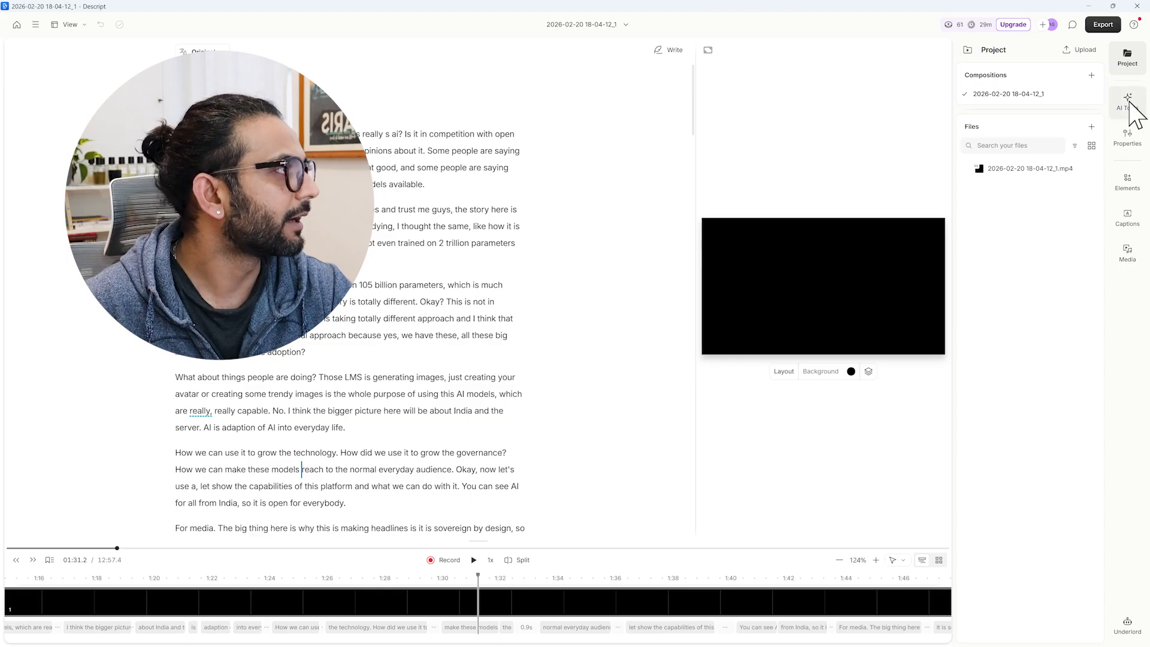
- Apply Studio Sound to the script at 46% intensity and play back a few seconds to check the sound
click(1127, 102)
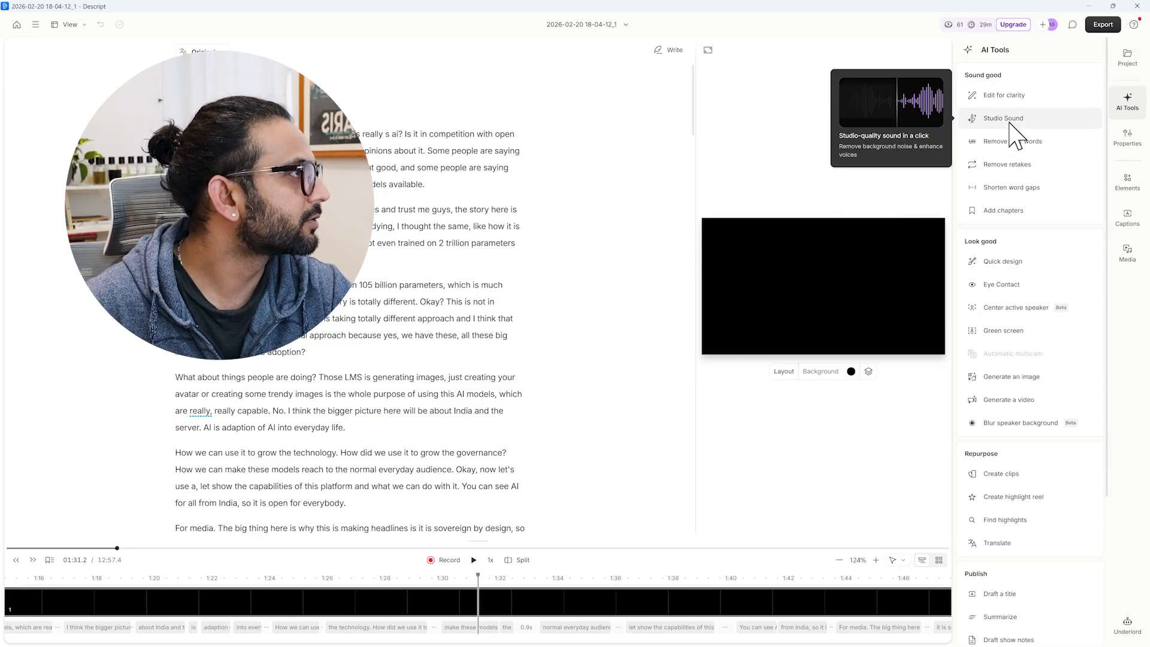
click(1010, 123)
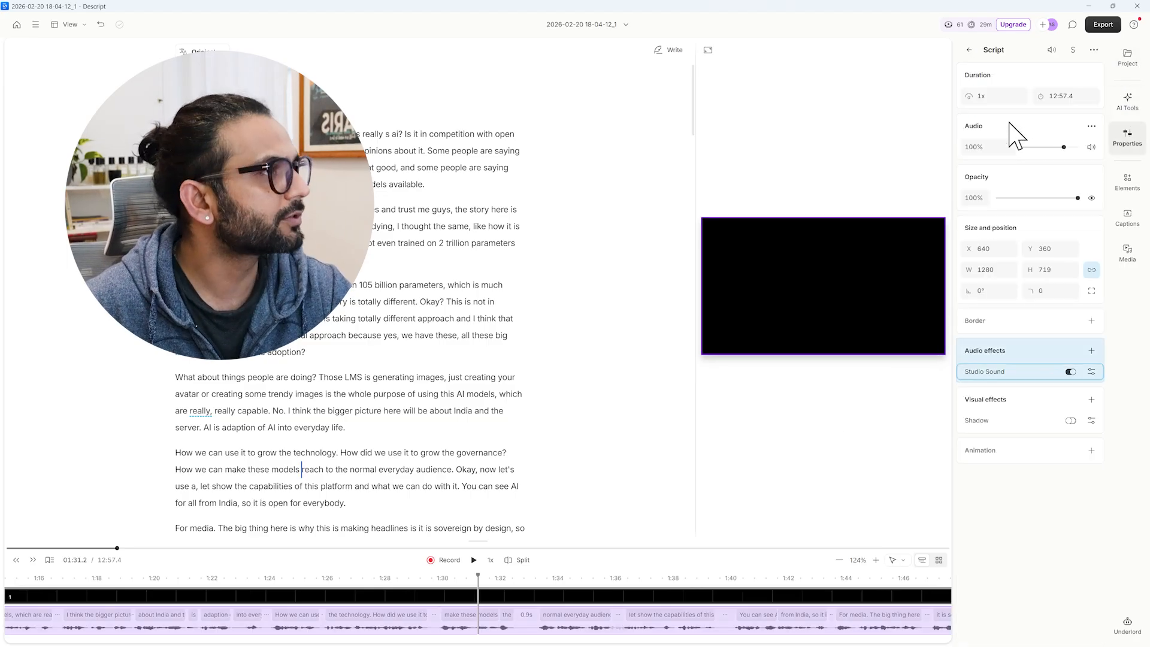
click(1091, 371)
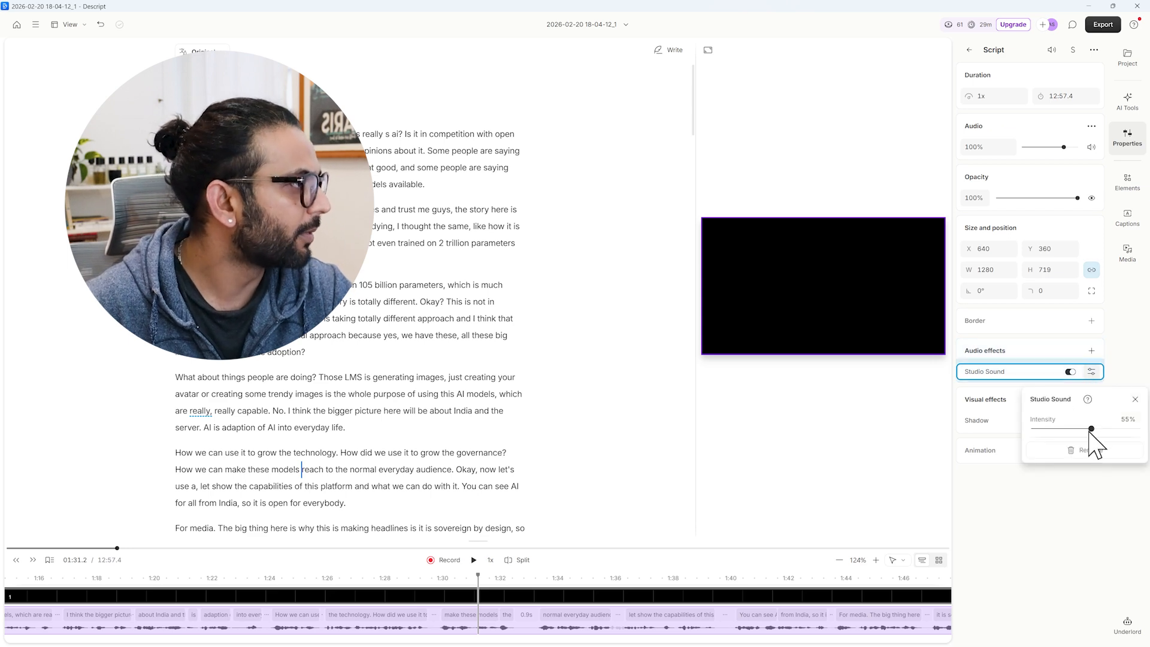
drag(1093, 429, 1082, 437)
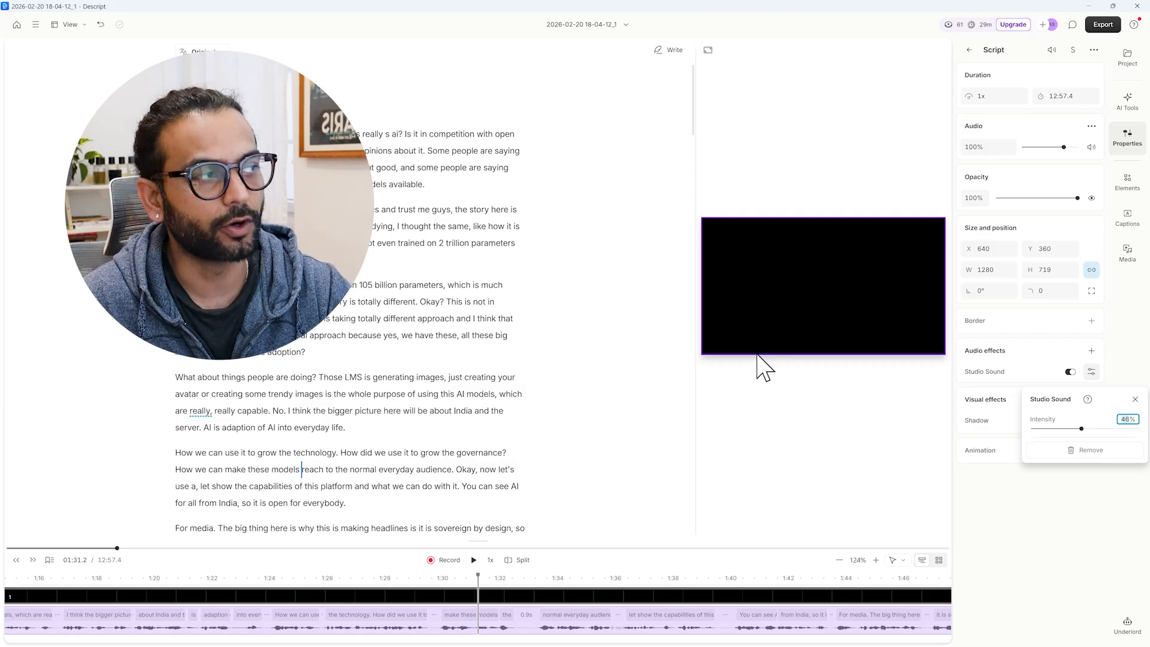
click(473, 561)
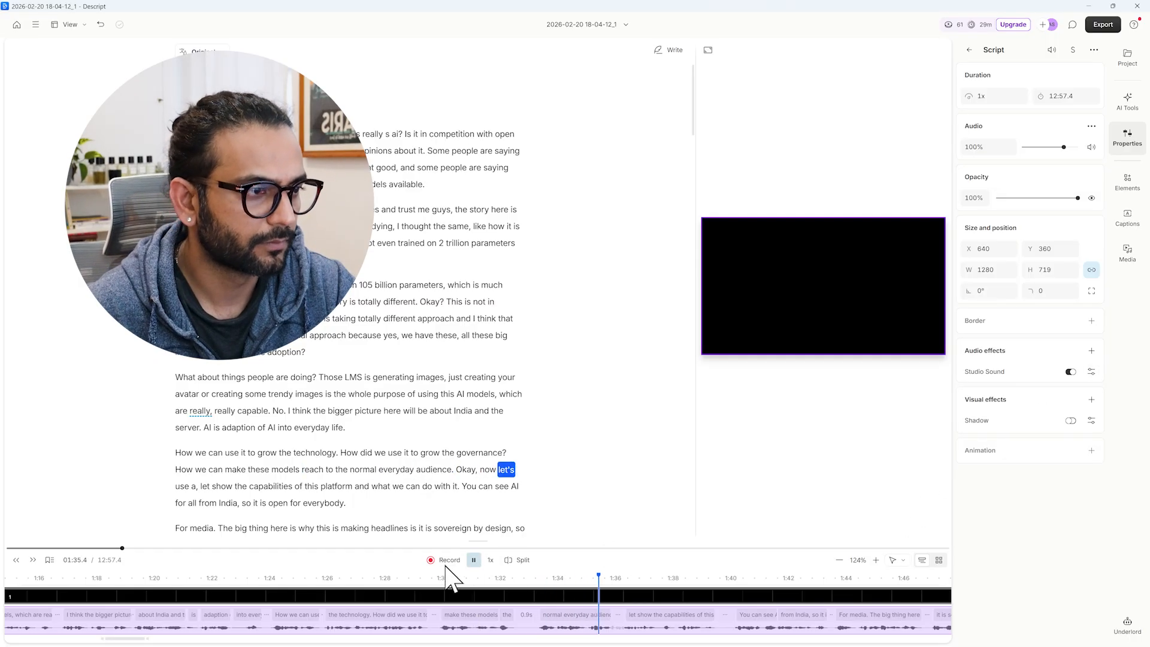
click(473, 560)
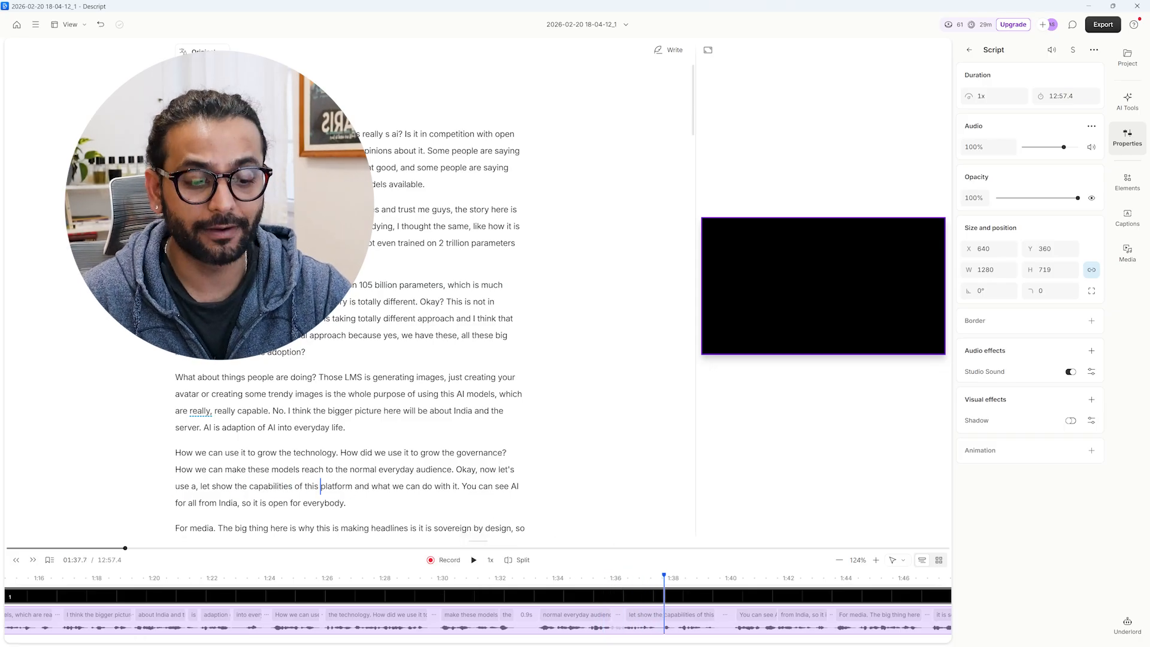